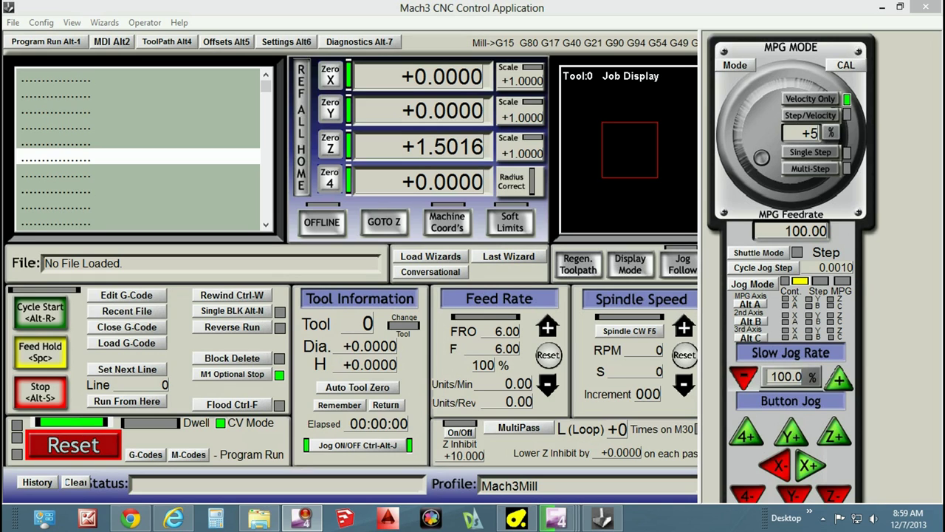
Preview the open taskbar windows to locate the eBay Tonsen TS 3040C listing.
mouse_move(302, 517)
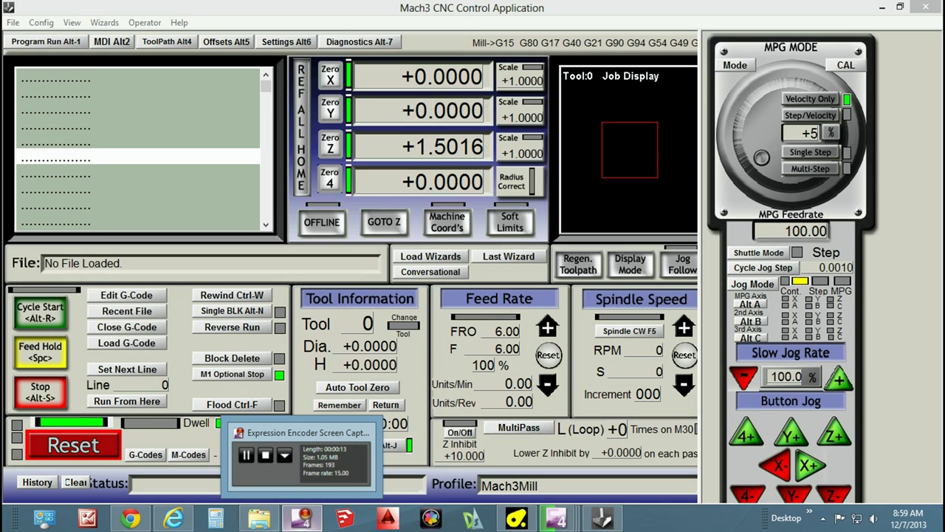
mouse_move(131, 517)
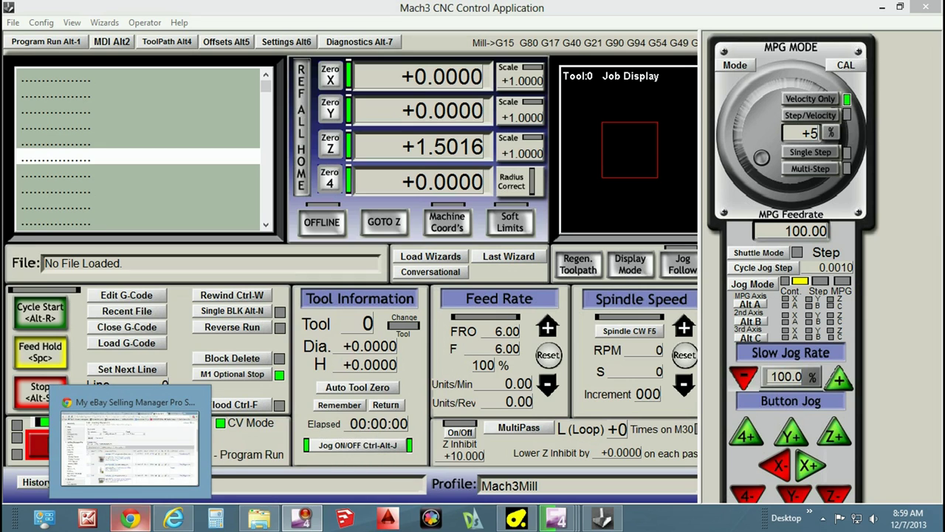
mouse_move(173, 517)
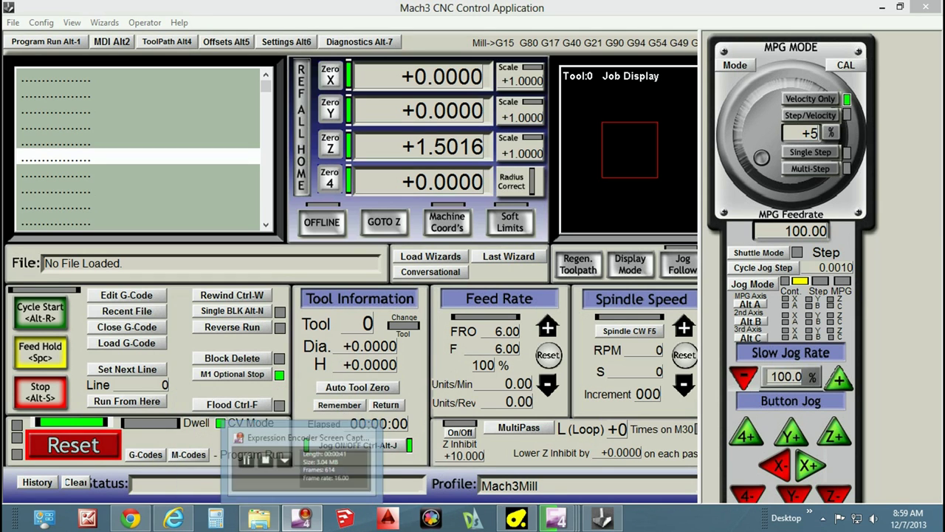
Scroll through the Tonsen TS 3040C eBay listing and photos, then switch back to Mach3.
click(174, 517)
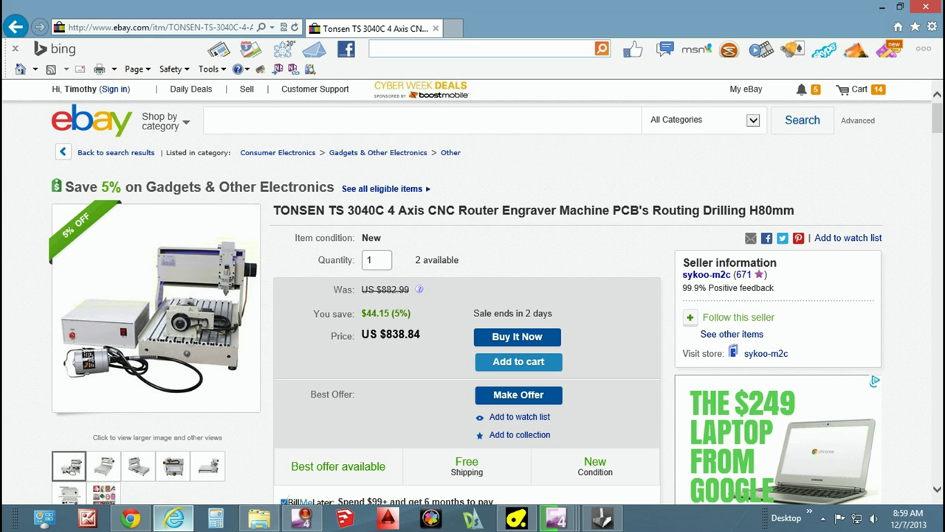
scroll(473, 295, down, 1)
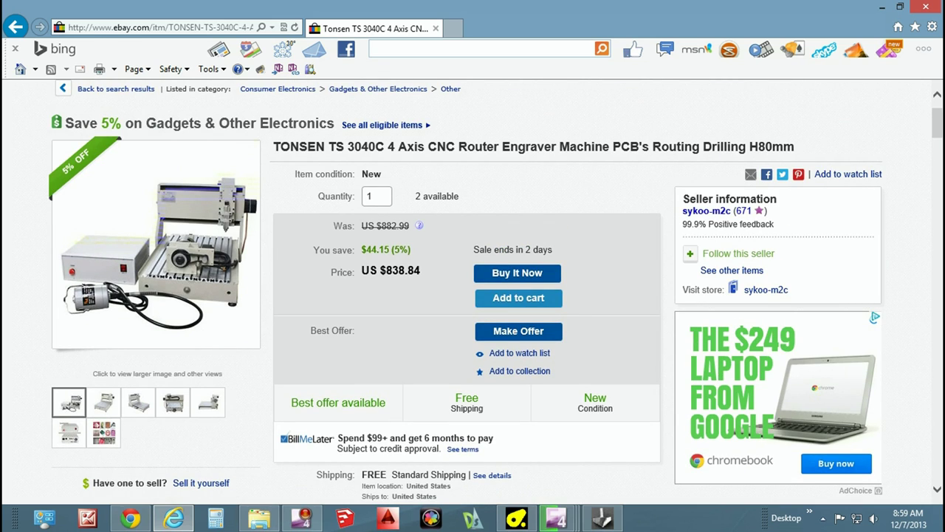
scroll(473, 295, down, 5)
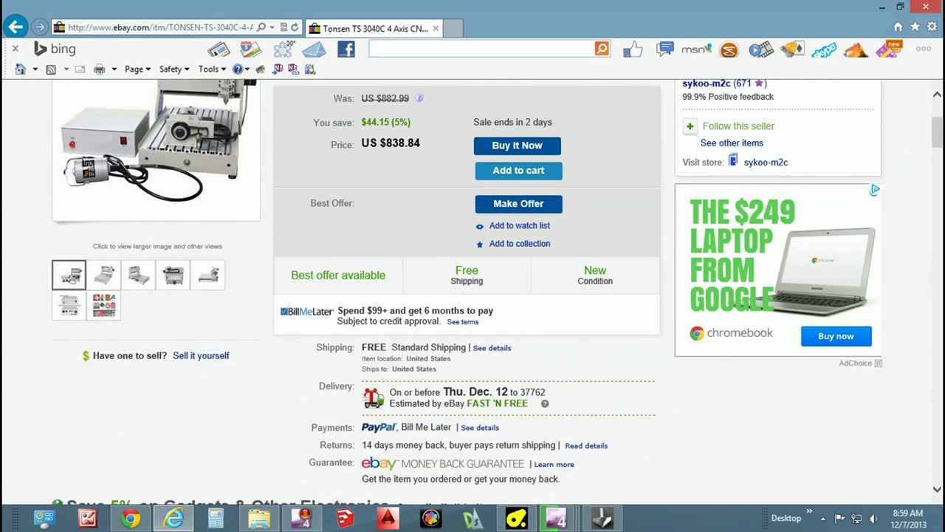
scroll(473, 295, down, 14)
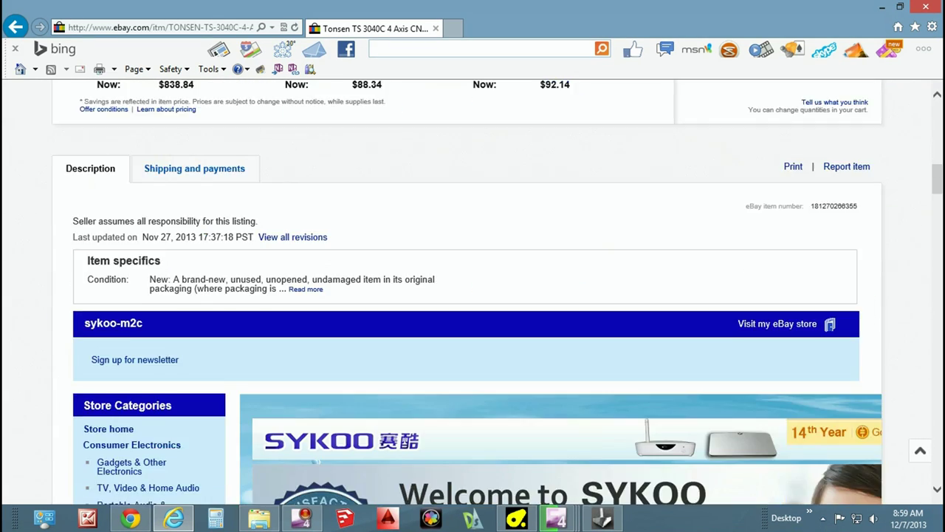
scroll(473, 296, down, 5)
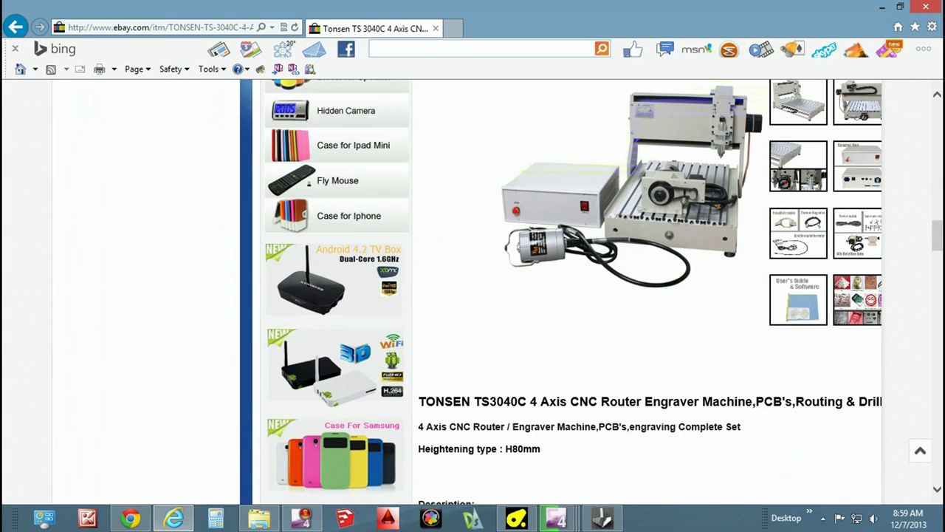
scroll(472, 296, up, 1)
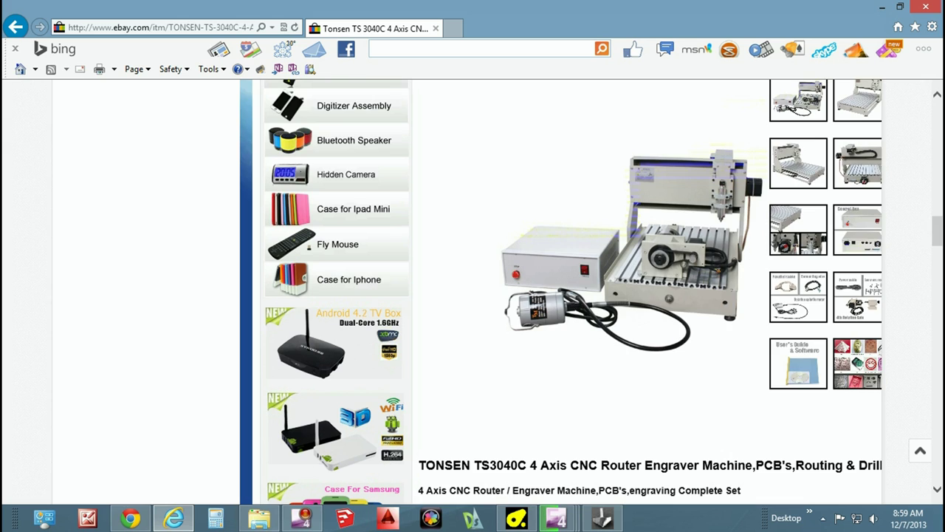
scroll(473, 296, down, 2)
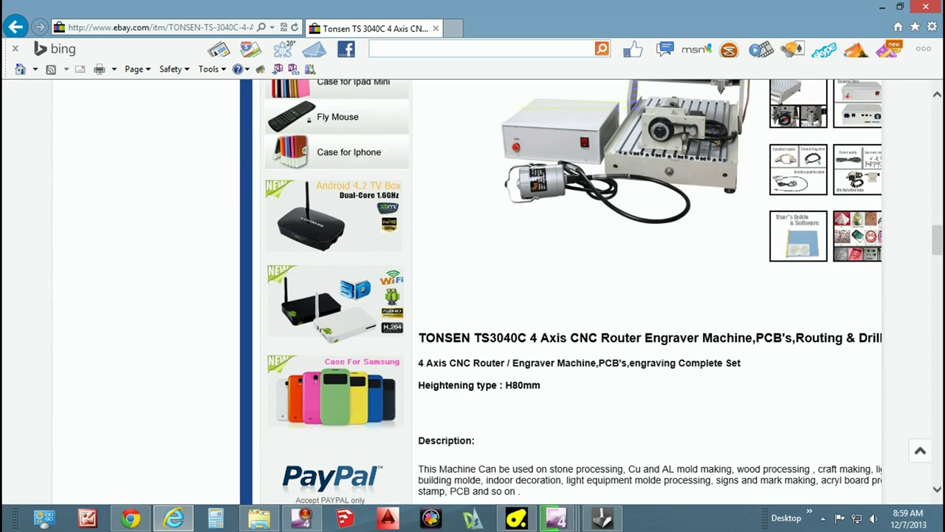
scroll(473, 295, up, 1)
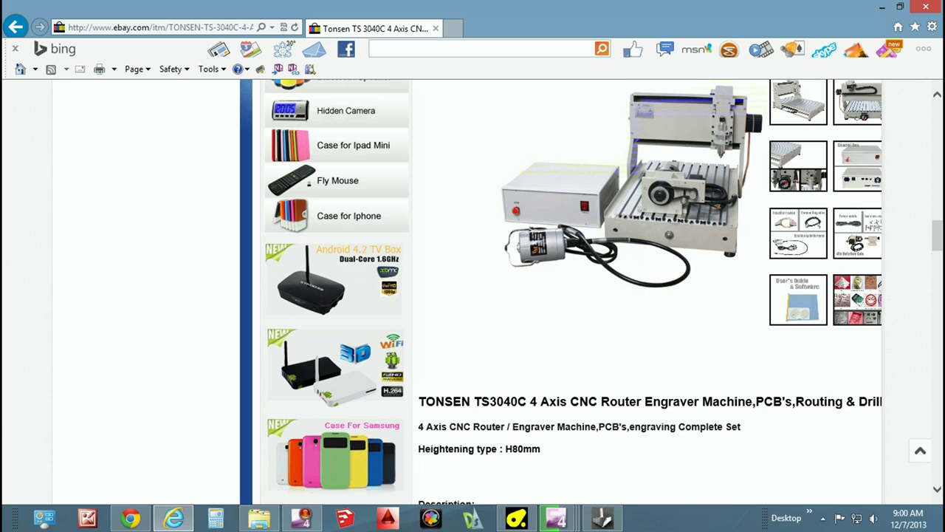
scroll(561, 295, down, 1)
scroll(561, 296, up, 2)
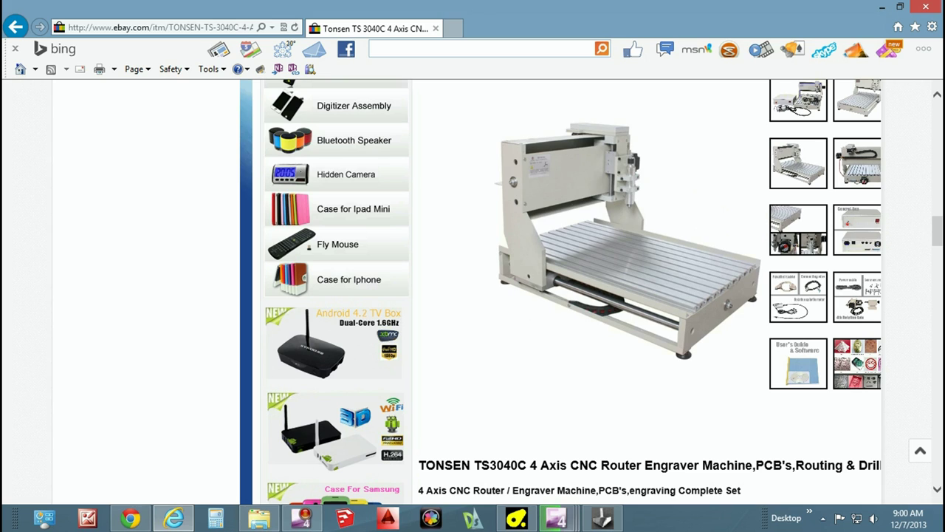
mouse_move(601, 517)
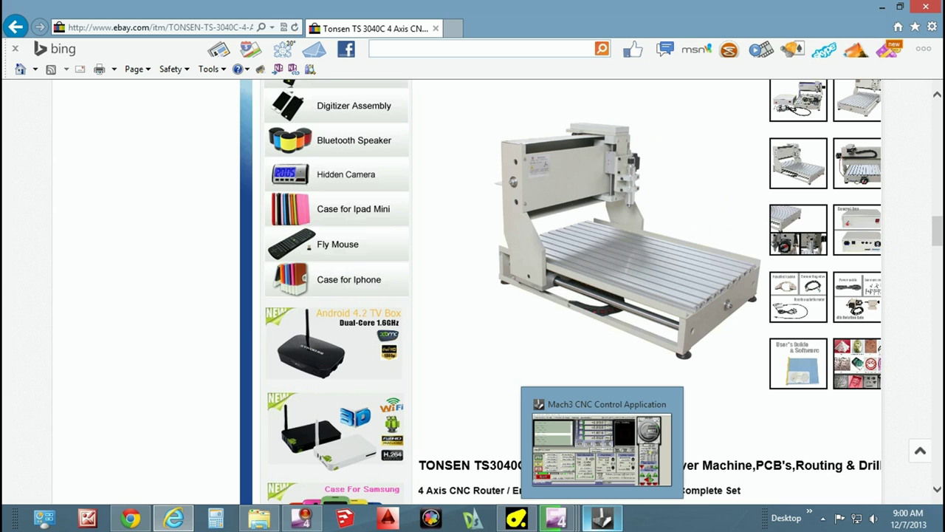
click(602, 517)
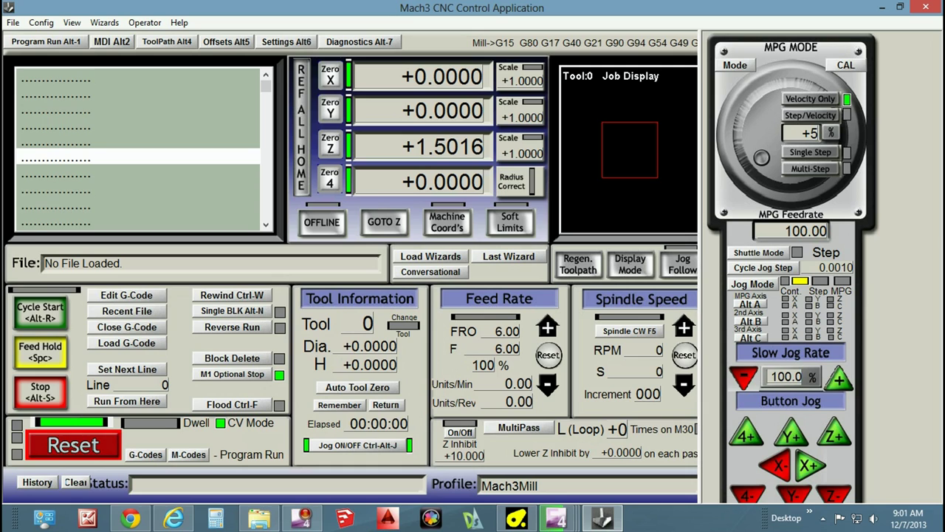
Jog Z with Page Up/Page Down until it reads +1.0672, then show the Settings screen (Alt+6).
key(Page_Up)
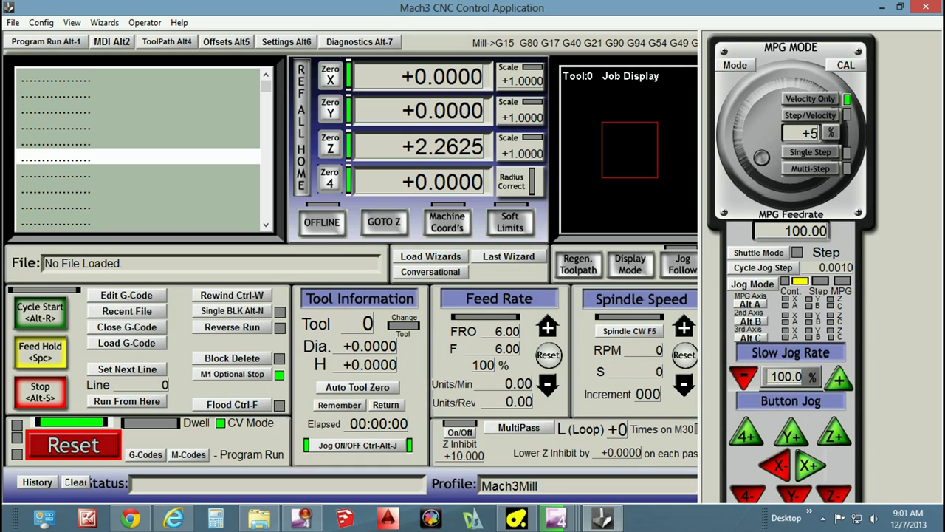
key(Page_Down)
key(Page_Down)
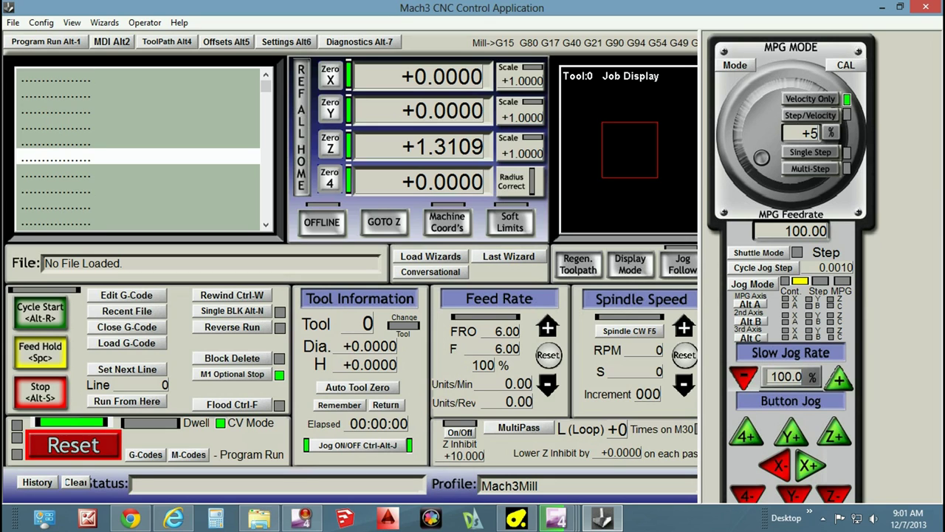
key(Page_Down)
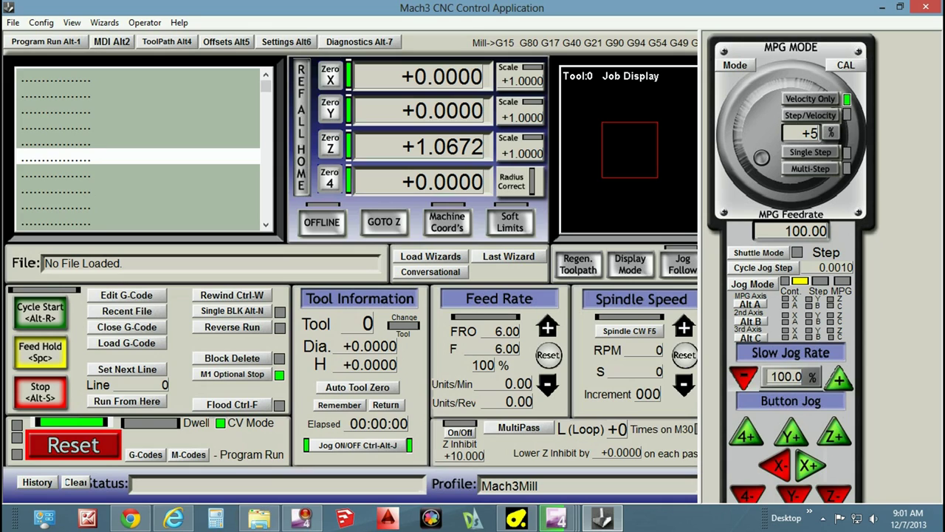
key(Page_Down)
key(alt+6)
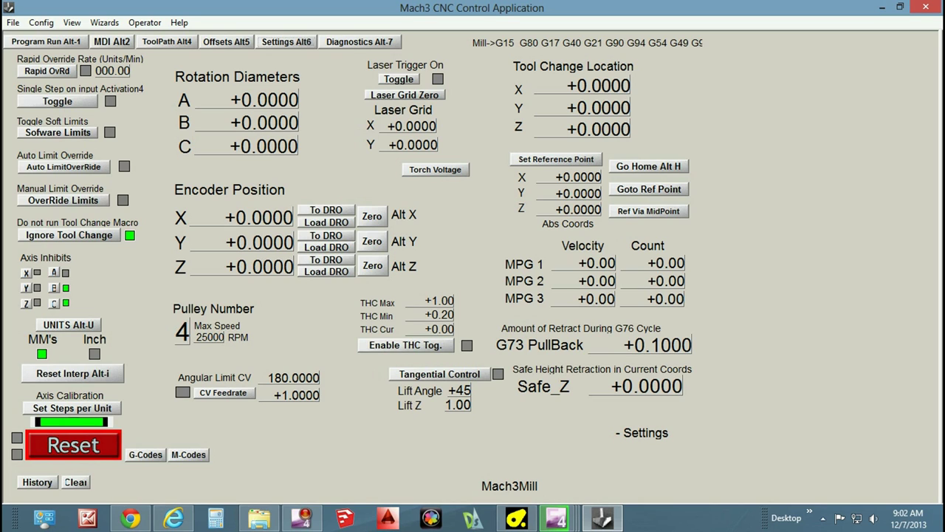
Start Set Steps per Unit and confirm X Axis as the axis to calibrate.
click(72, 408)
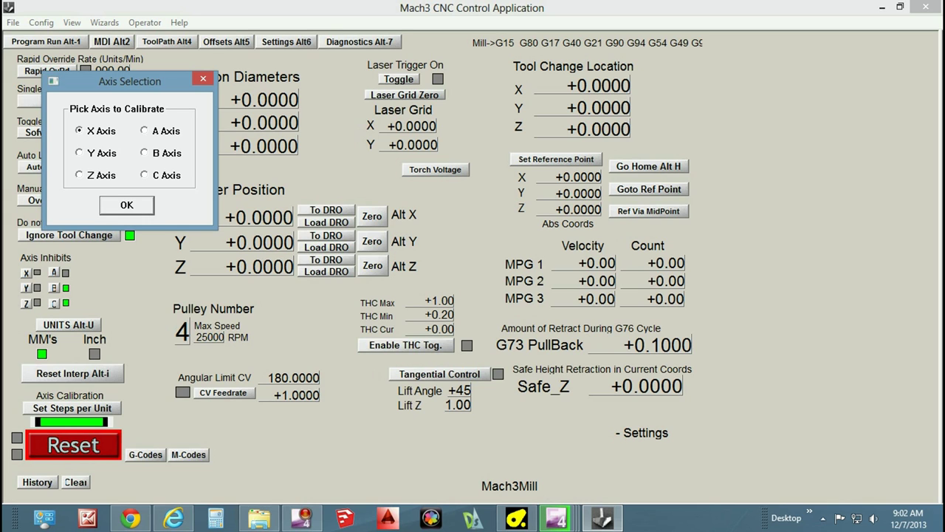
key(Return)
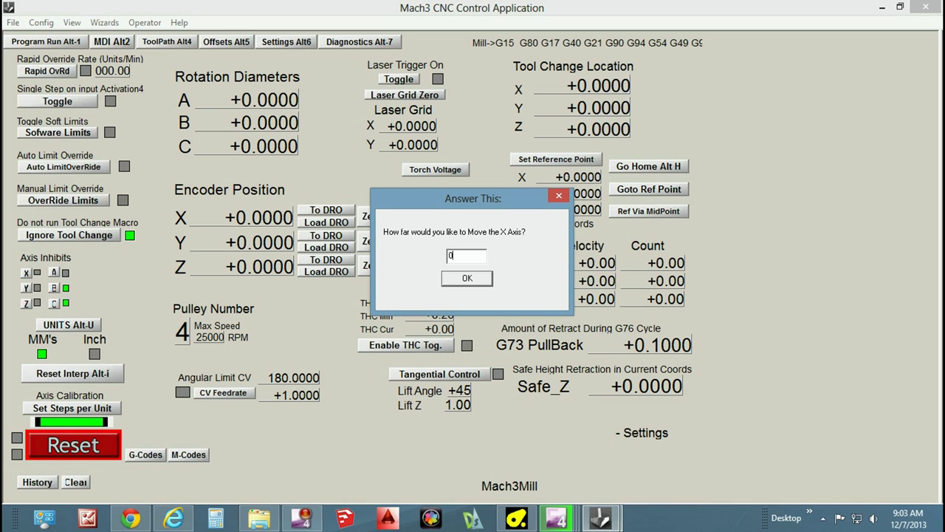
Command the X axis to move 10 units for calibration.
key(BackSpace)
text(10)
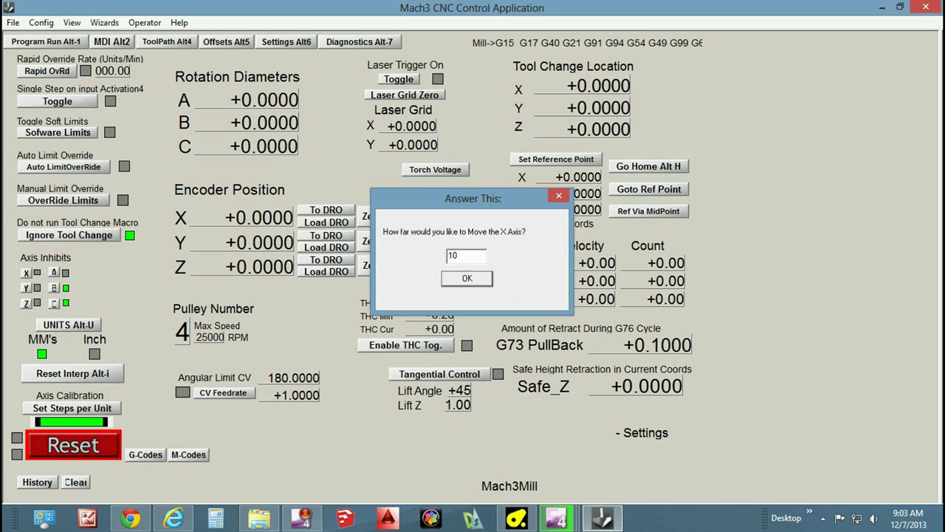
key(Return)
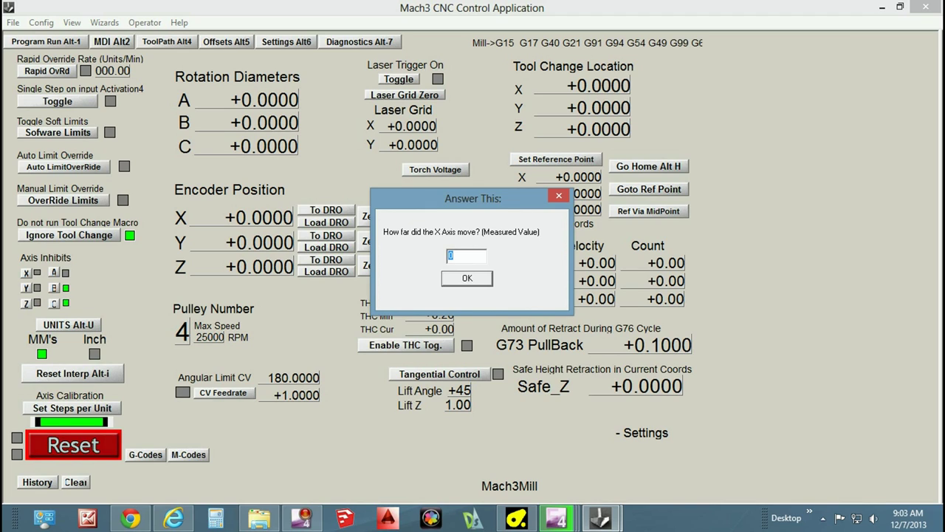
Enter 10 as the measured X travel and accept 320 steps per unit.
click(452, 256)
key(BackSpace)
text(10)
key(Return)
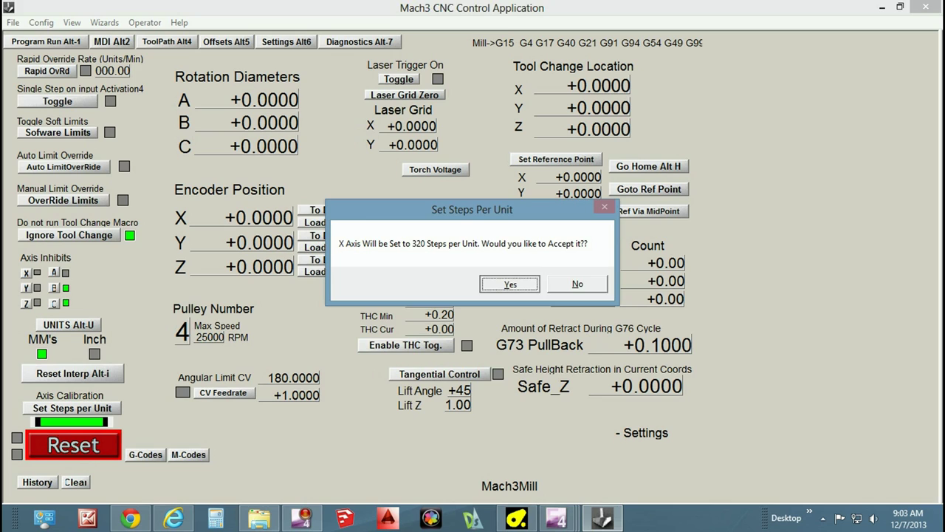
key(Return)
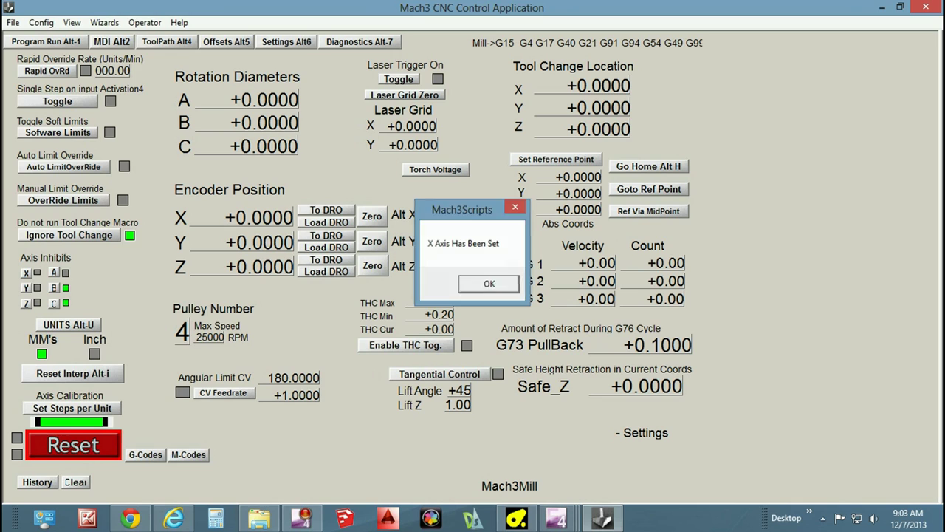
key(Return)
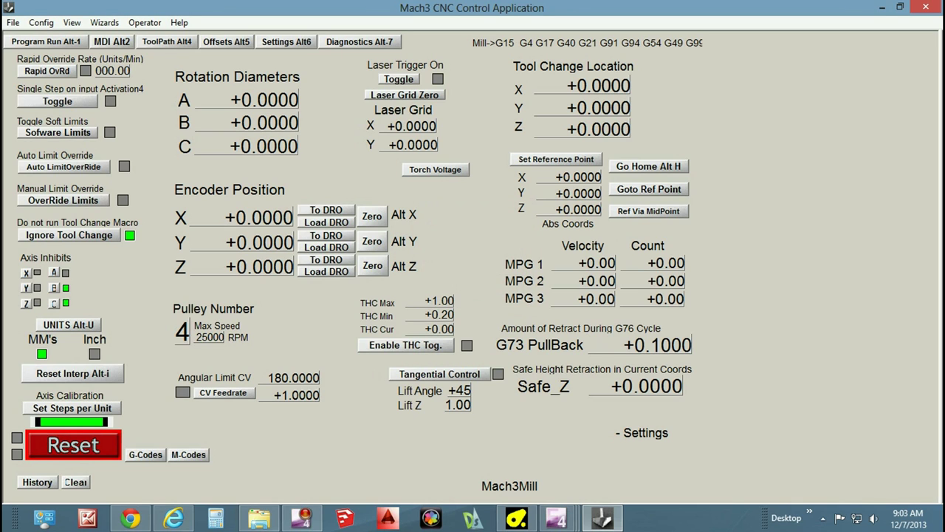
key(Return)
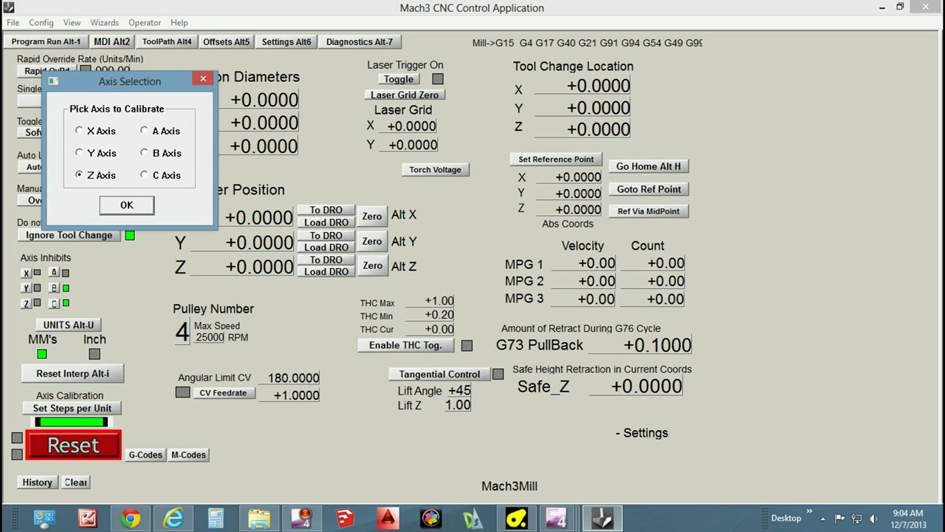
Choose the Z axis and command a 10-unit calibration move.
key(Return)
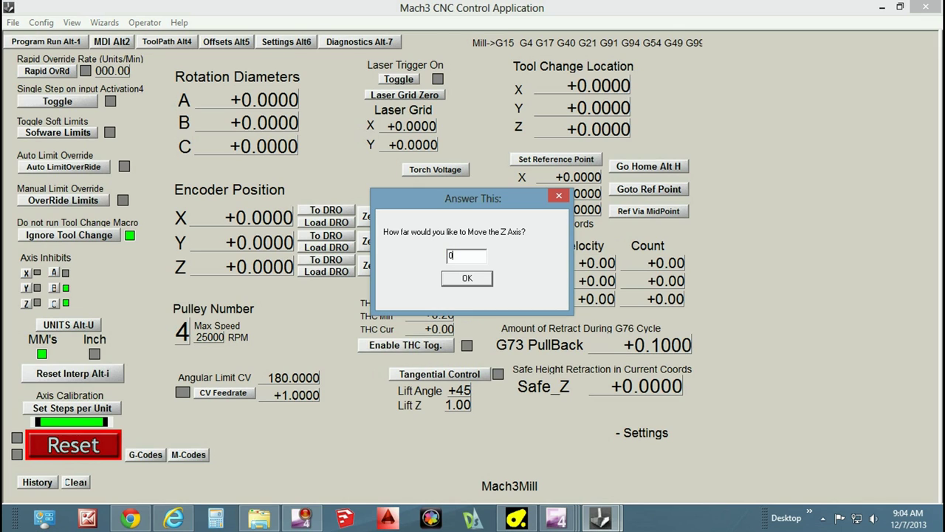
key(BackSpace)
text(10)
key(Return)
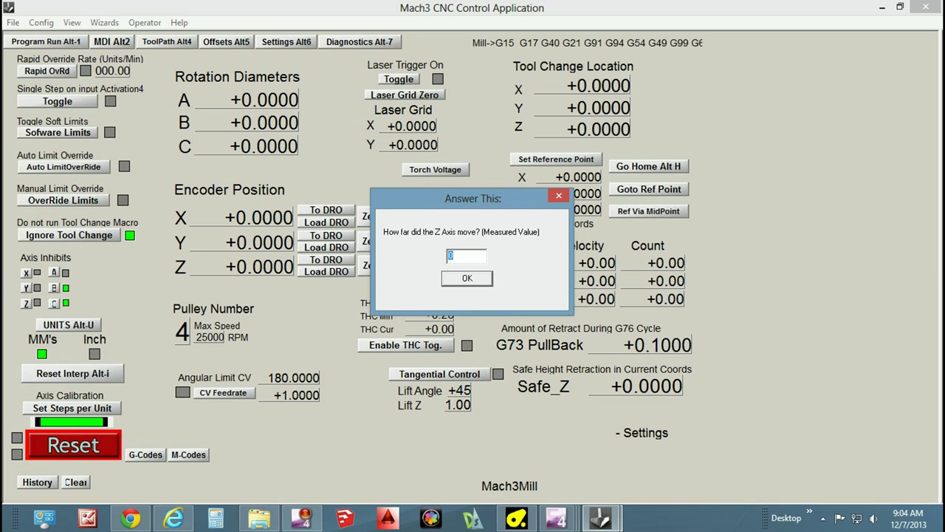
Enter the measured 17 and accept 376.47058823529 steps per unit for Z.
text(17)
key(Return)
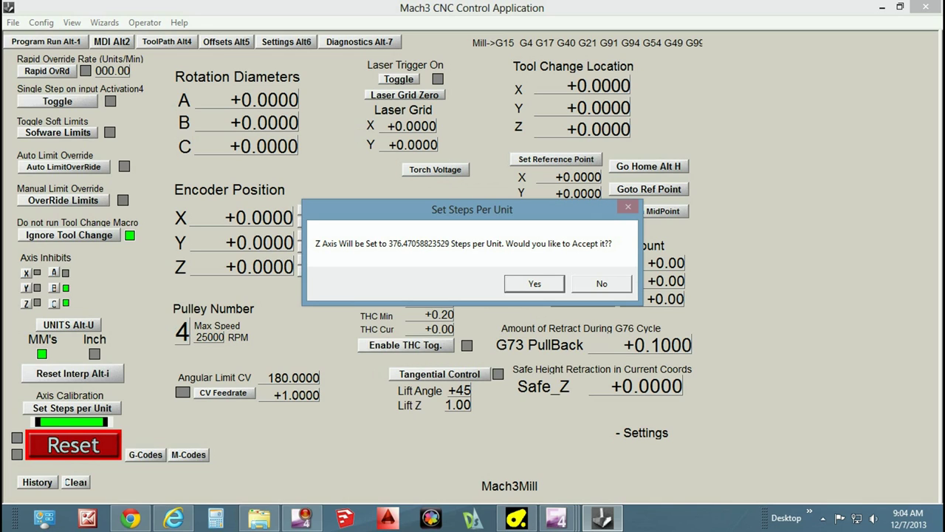
key(Return)
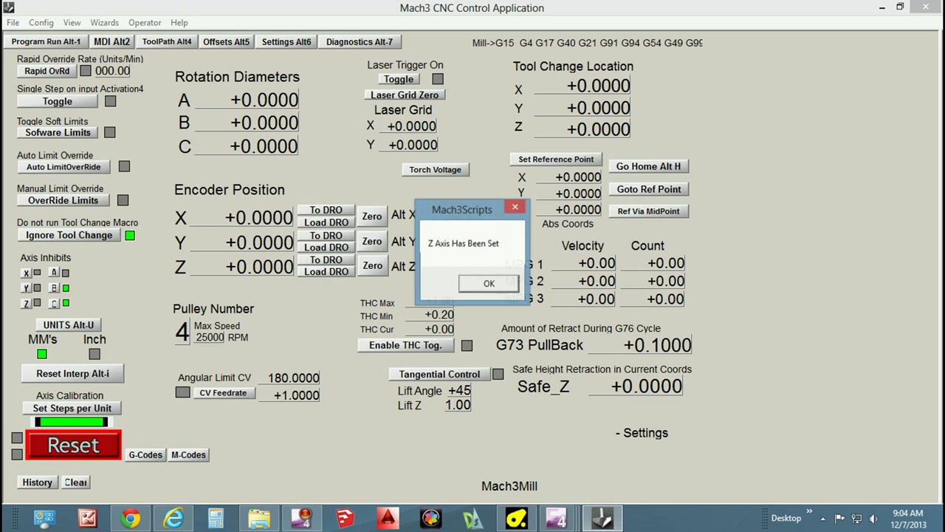
key(Return)
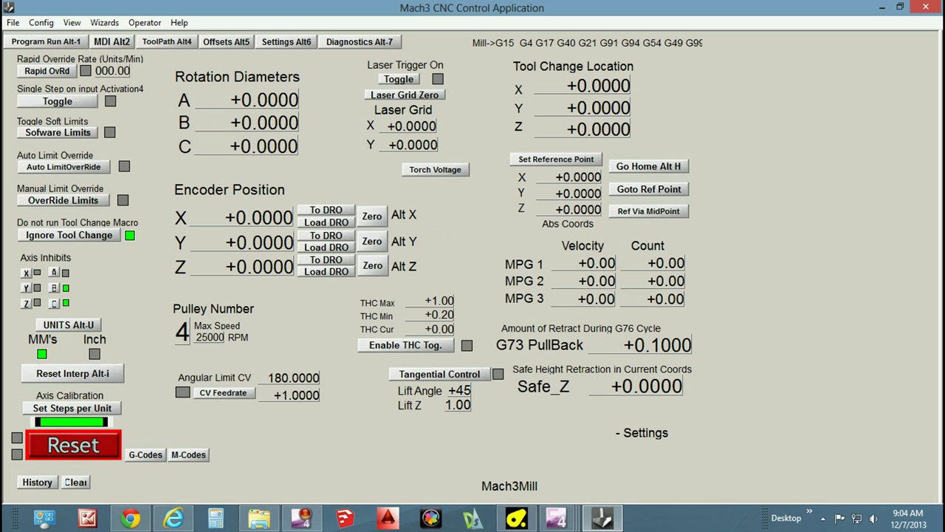
key(Return)
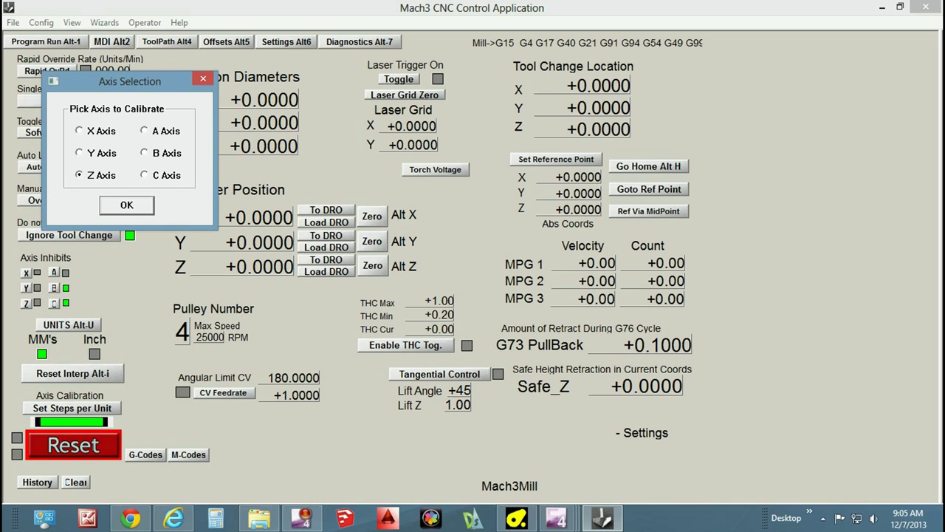
Choose Z again and command a 30-unit calibration move.
key(Return)
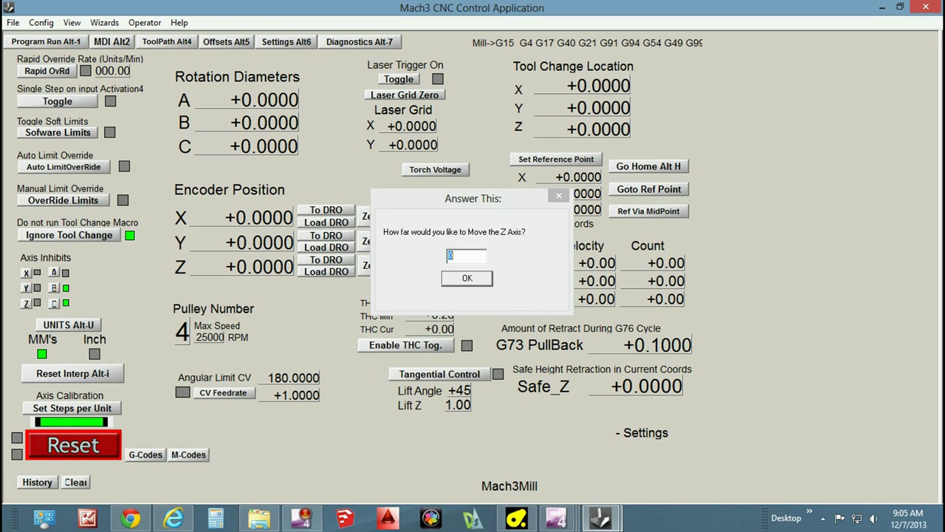
key(BackSpace)
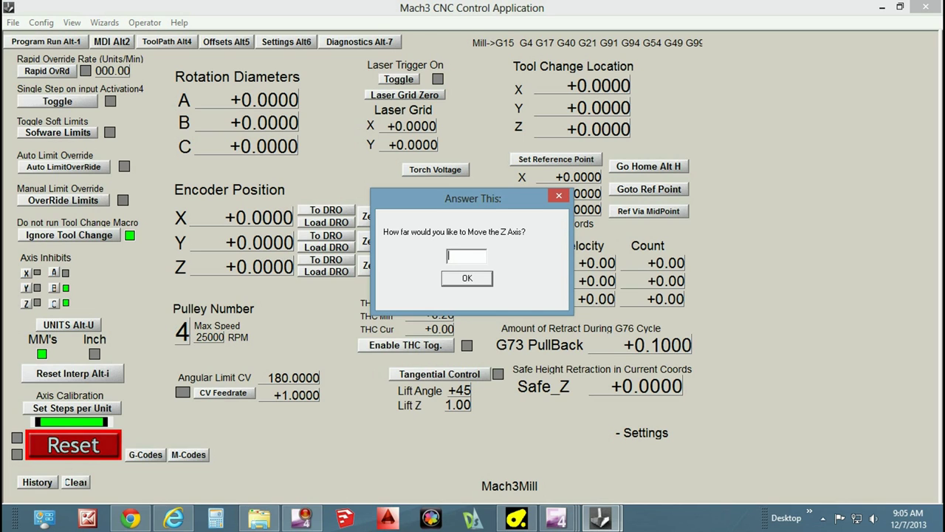
text(30)
key(Return)
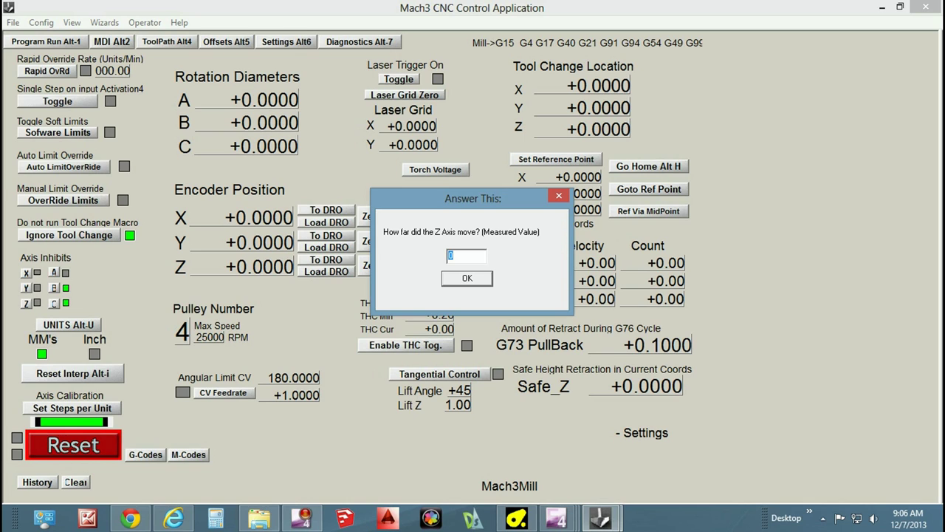
Enter the measured 31.5 and accept 358.54341736695 steps per unit for Z.
click(452, 256)
key(BackSpace)
text(31.5)
key(Return)
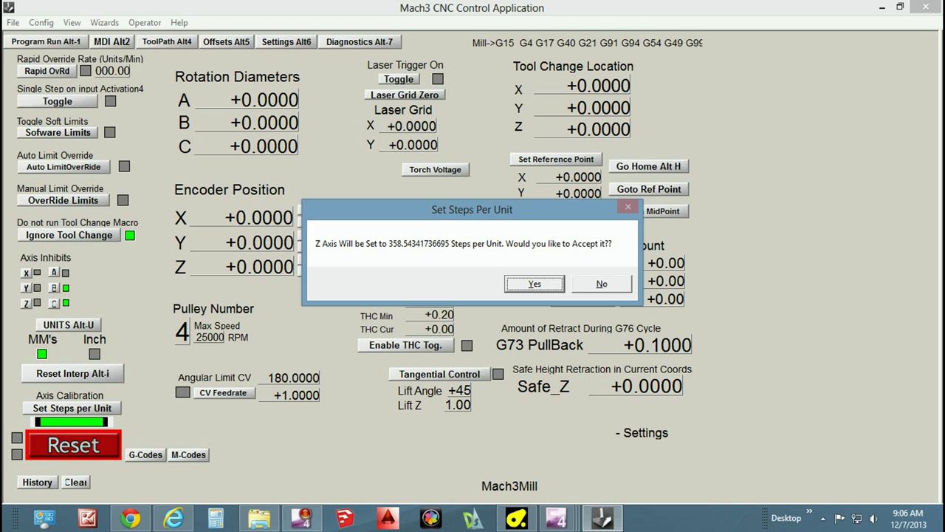
key(space)
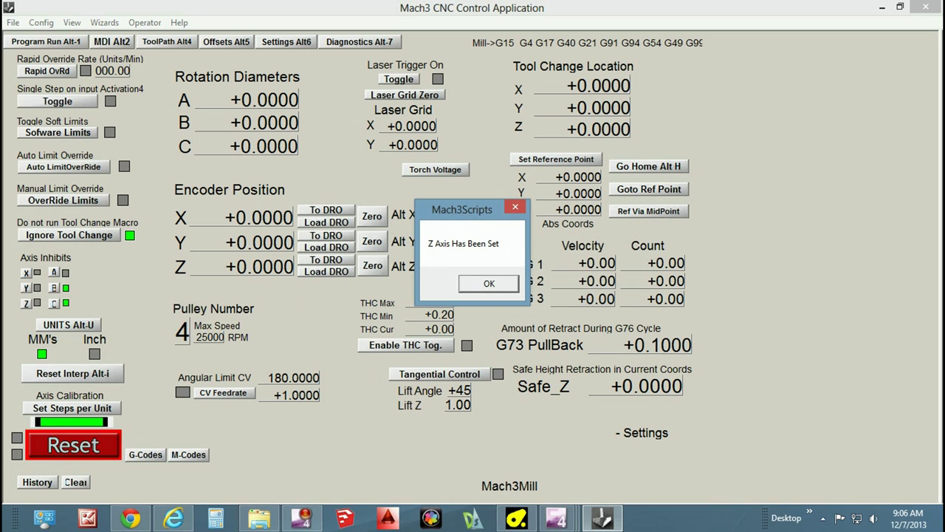
key(space)
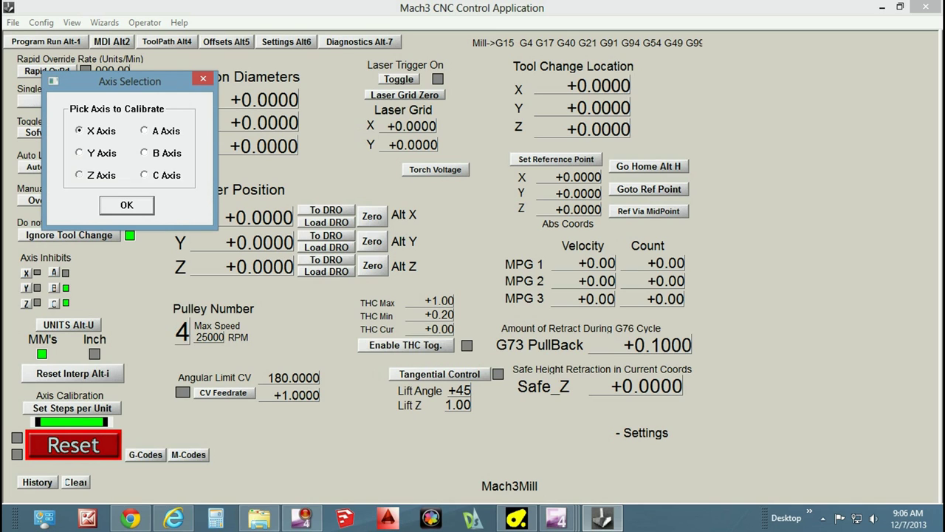
Choose Z once more and command a -30 calibration move.
key(Return)
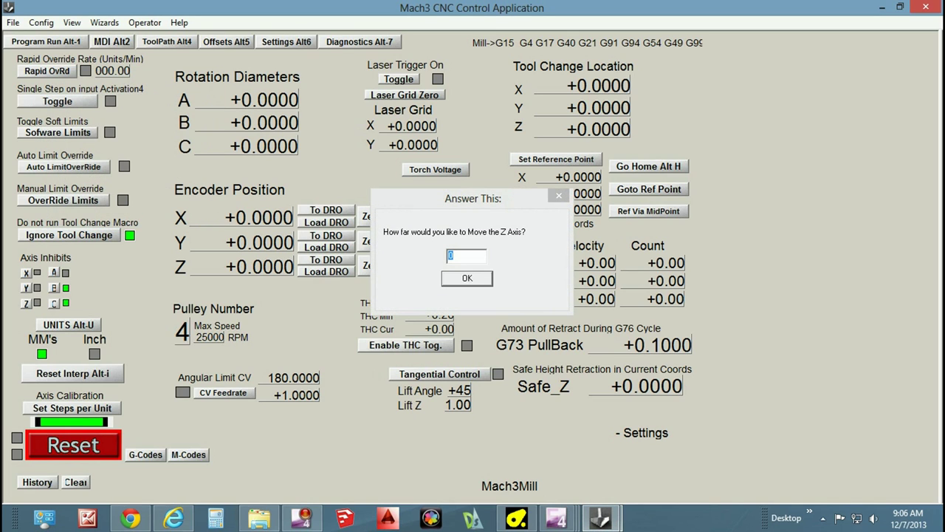
key(BackSpace)
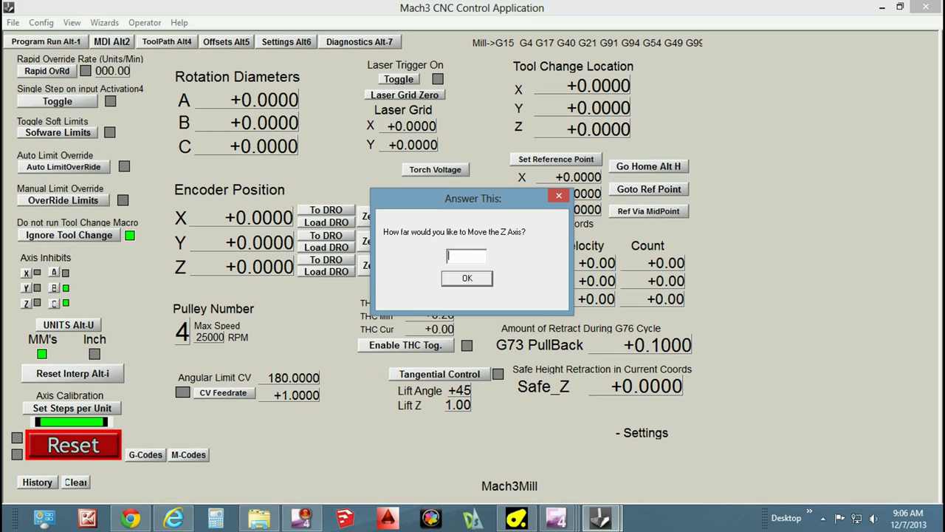
text(-30)
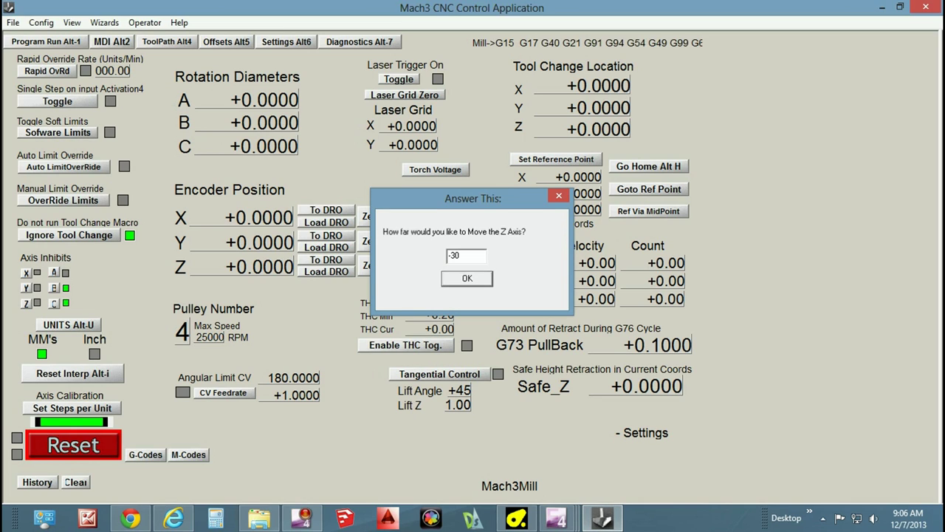
key(Return)
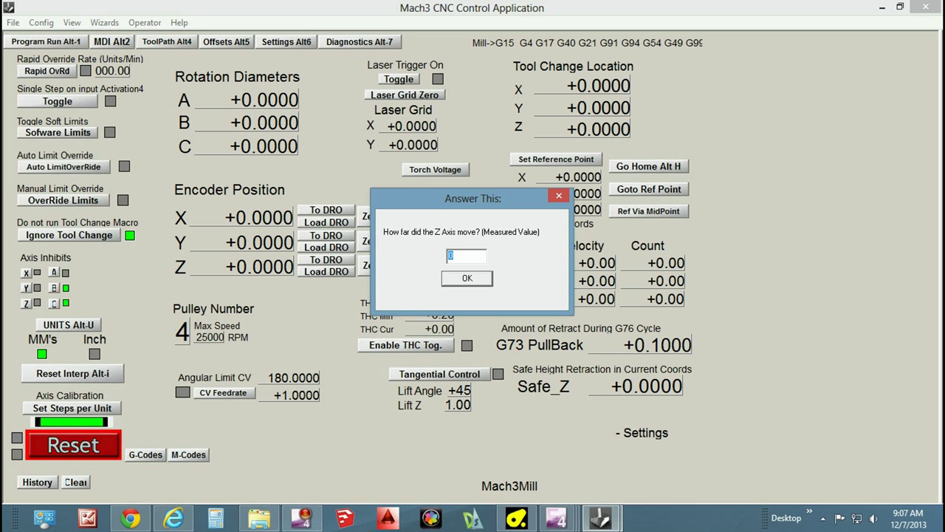
Enter the measured -31 and accept 346.97750067769 steps per unit for Z.
text(-31)
key(Return)
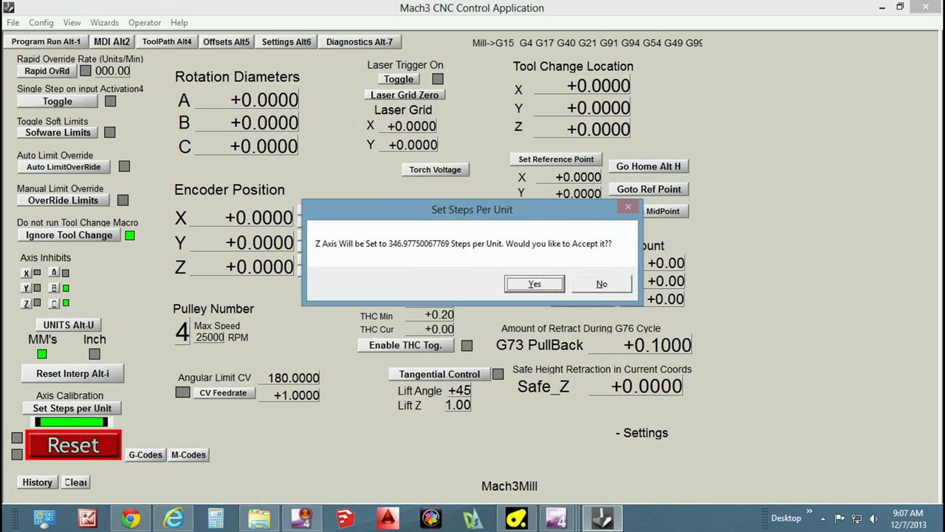
key(space)
key(space)
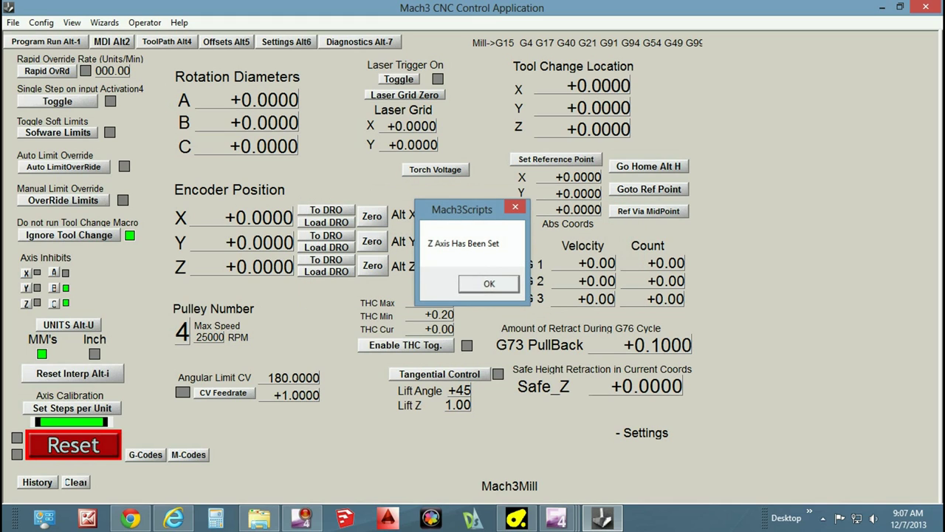